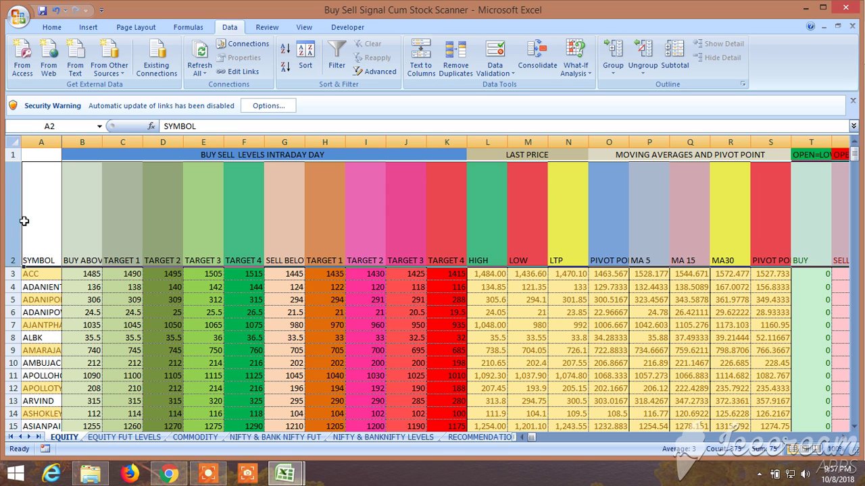
# Step: Turn on filtering for the header row and filter the PROBABILITY 3 SELL column to show only 0
pyautogui.click(336, 58)
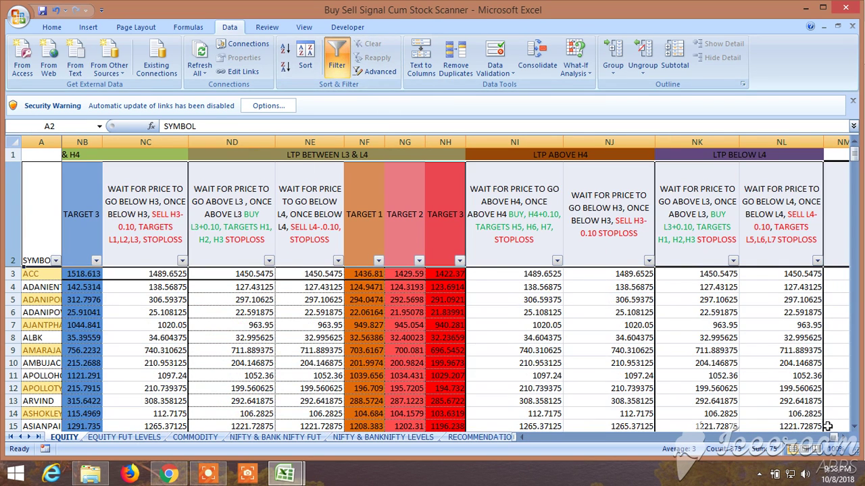
pyautogui.hscroll(-6, 837, 443)
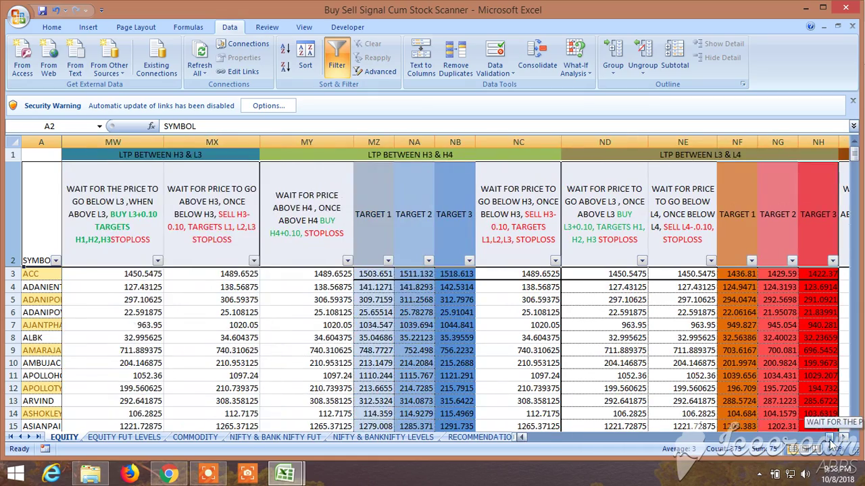
pyautogui.hscroll(-10, 821, 447)
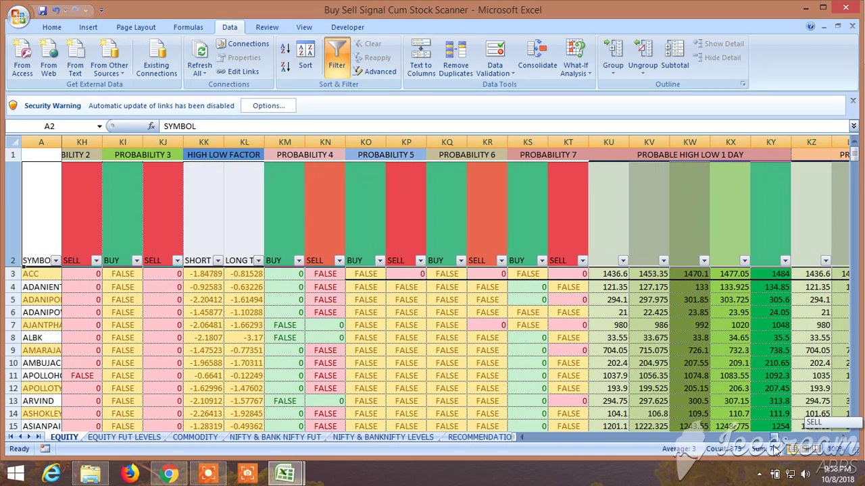
pyautogui.hscroll(-3, 773, 451)
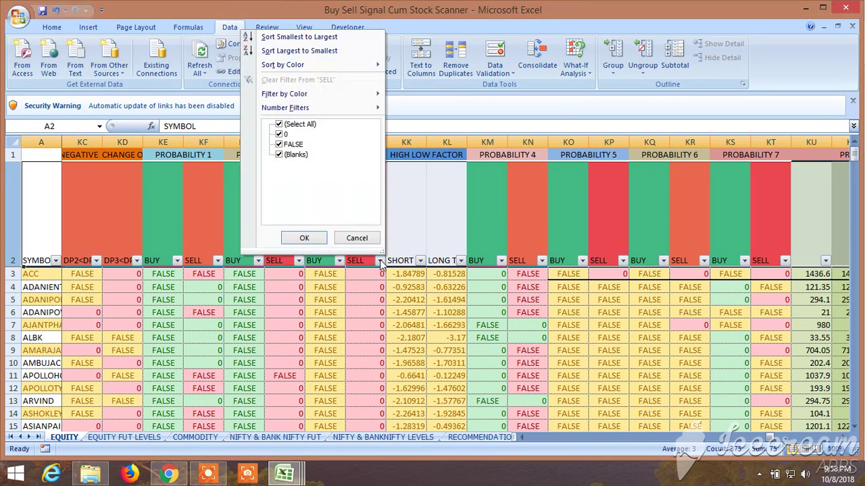
pyautogui.click(279, 154)
pyautogui.click(279, 144)
pyautogui.click(303, 237)
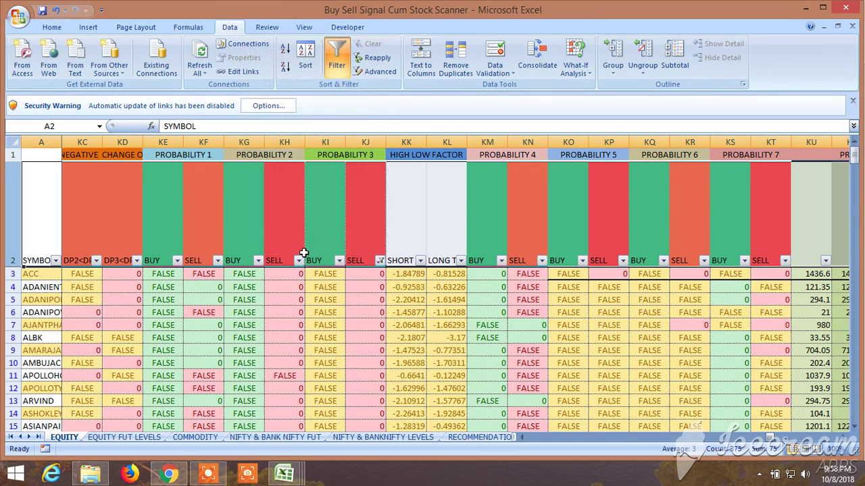
# Step: Exclude FALSE from the SELL columns under PROBABILITY 2 and PROBABILITY 1, leaving only 0 selected in both
pyautogui.click(298, 261)
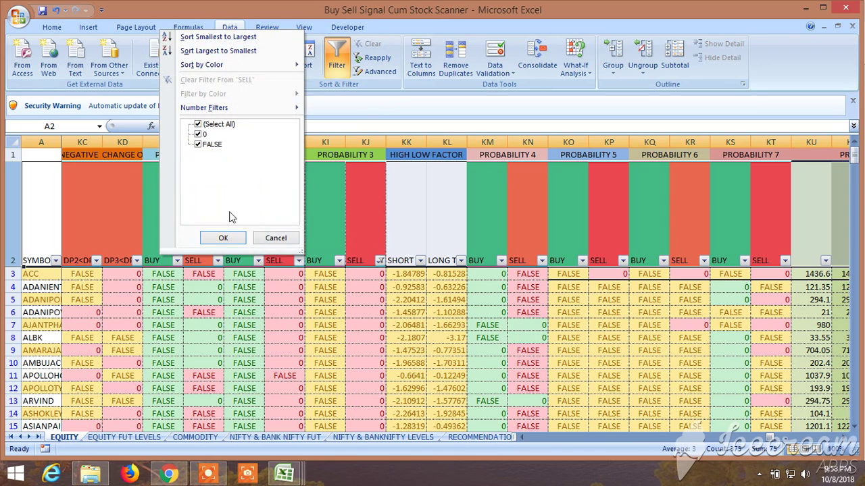
pyautogui.click(203, 145)
pyautogui.click(222, 238)
pyautogui.click(217, 261)
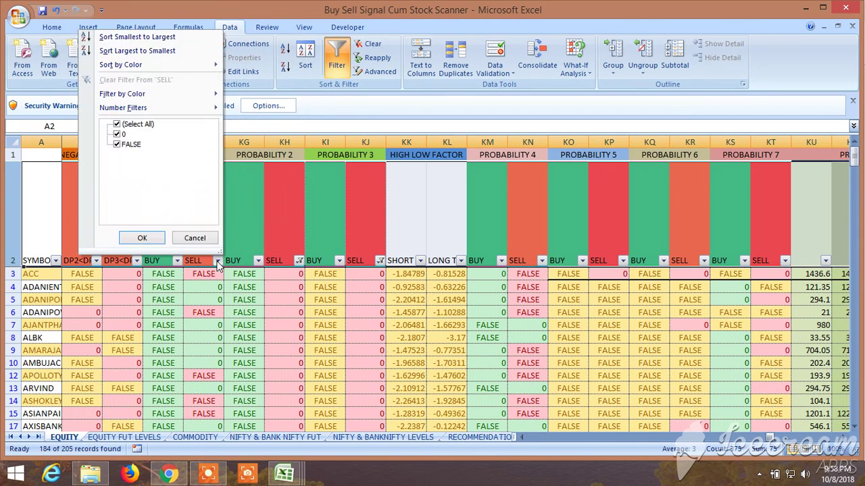
pyautogui.click(119, 145)
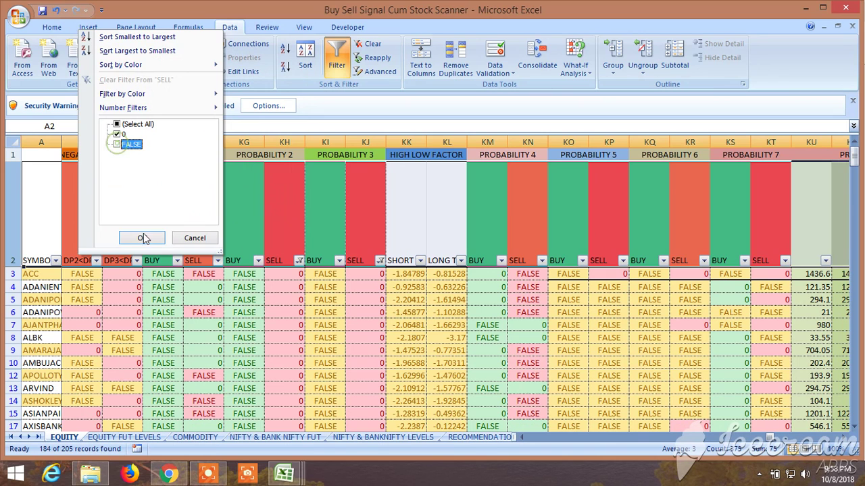
pyautogui.click(142, 238)
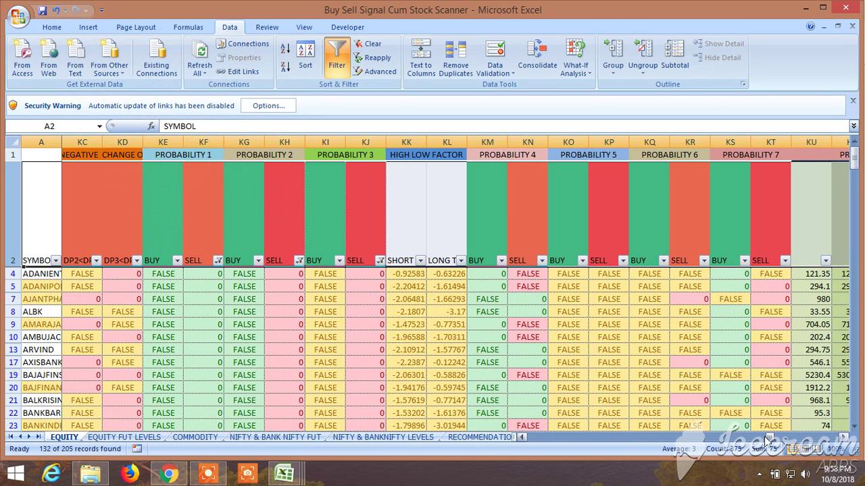
# Step: Filter the NEW 2 W LOW column to show only 0 and keep all values selected for NEW 30D LOW
pyautogui.moveTo(770, 441); pyautogui.dragTo(735, 439)
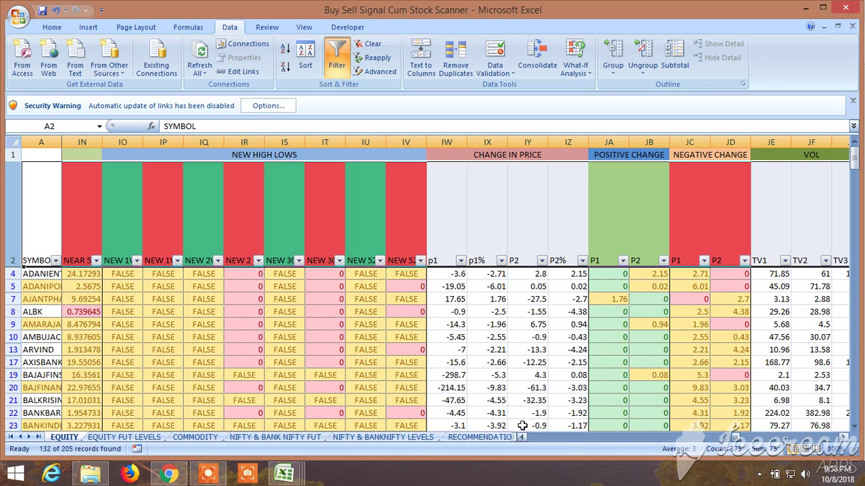
pyautogui.click(258, 261)
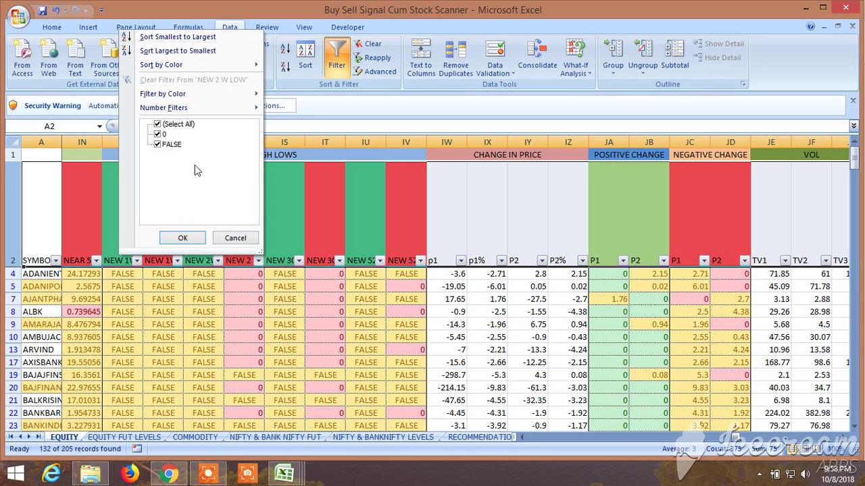
pyautogui.click(163, 146)
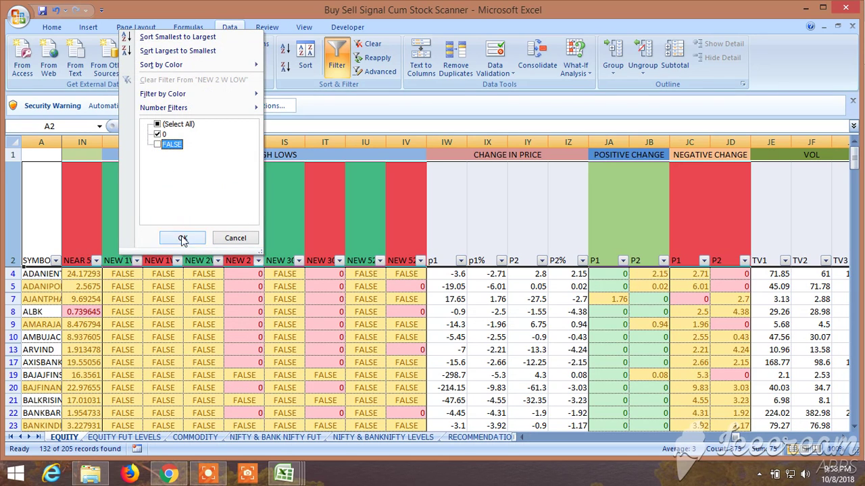
pyautogui.click(182, 239)
pyautogui.click(339, 261)
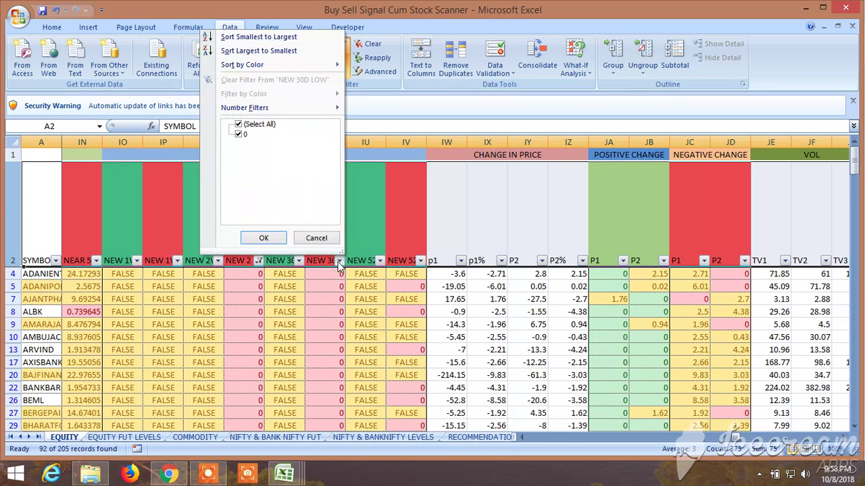
pyautogui.click(264, 238)
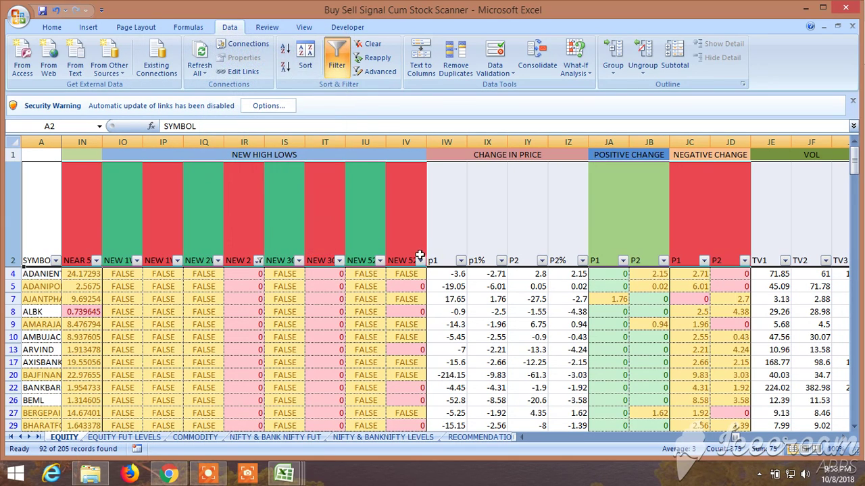
# Step: Filter the NEW 52W LOW column to exclude FALSE and show only 0
pyautogui.click(420, 261)
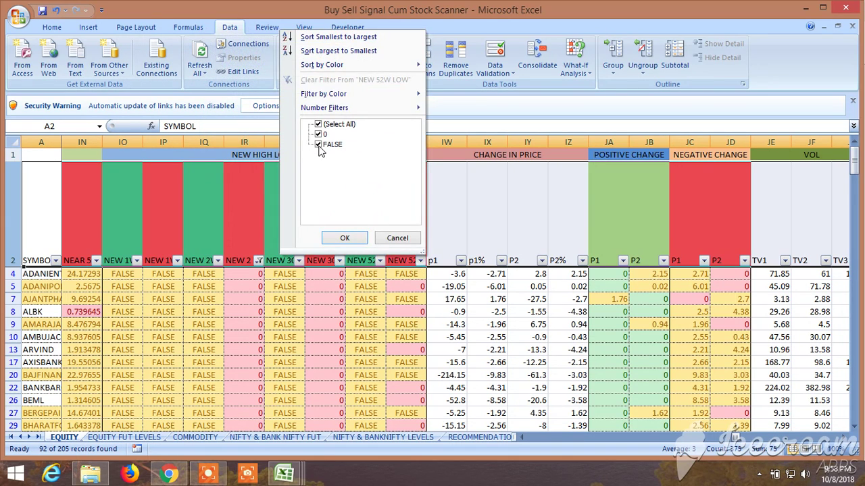
pyautogui.click(319, 146)
pyautogui.click(344, 238)
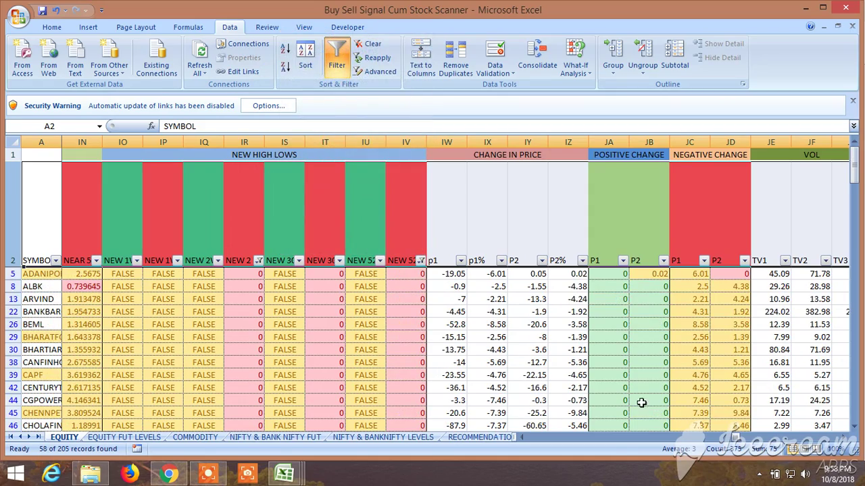
# Step: Apply a number filter to the LTP column for values greater than 100
pyautogui.hscroll(-3, 736, 440)
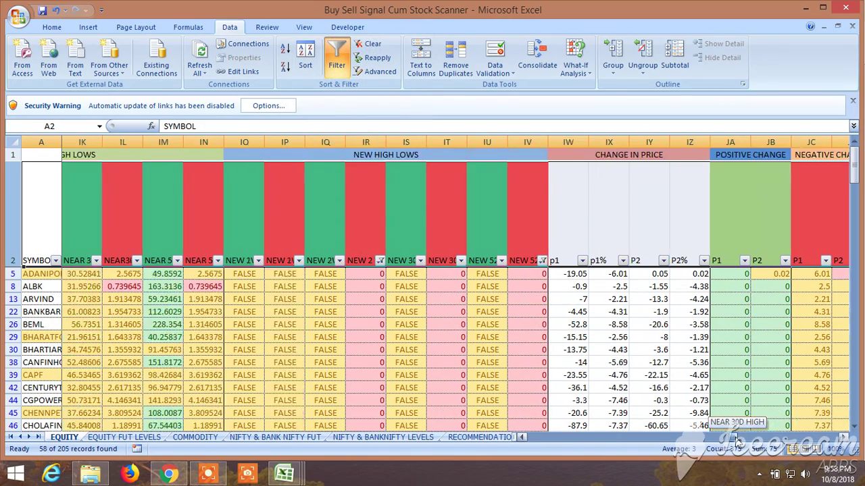
pyautogui.moveTo(736, 440); pyautogui.dragTo(540, 462)
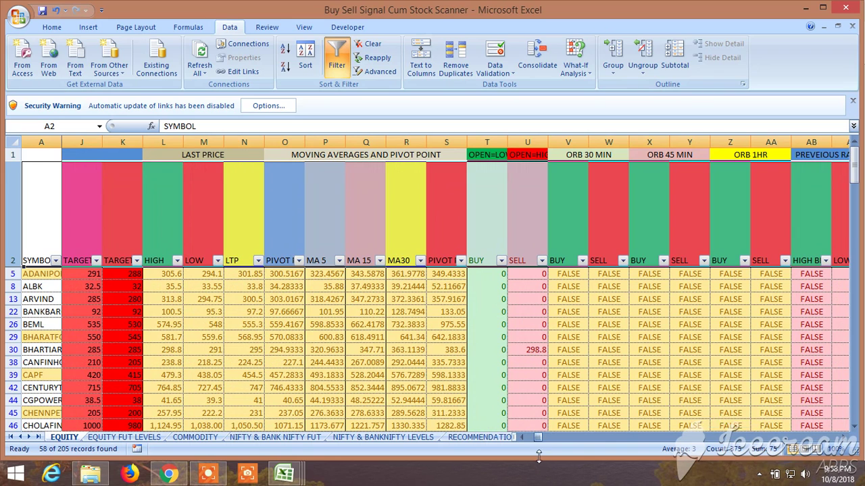
pyautogui.click(258, 260)
pyautogui.moveTo(182, 110)
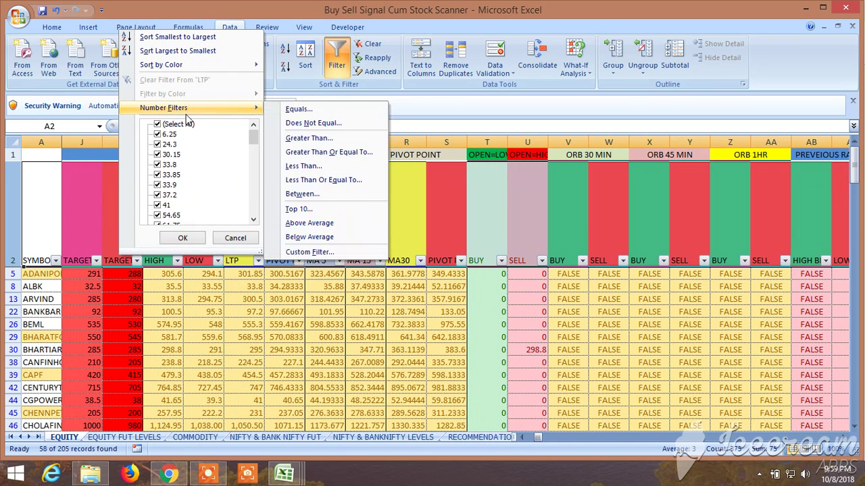
pyautogui.click(308, 138)
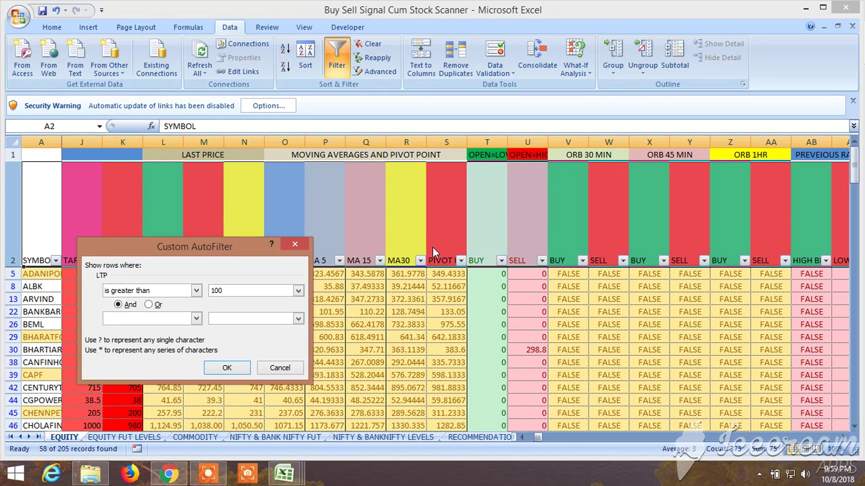
pyautogui.click(227, 368)
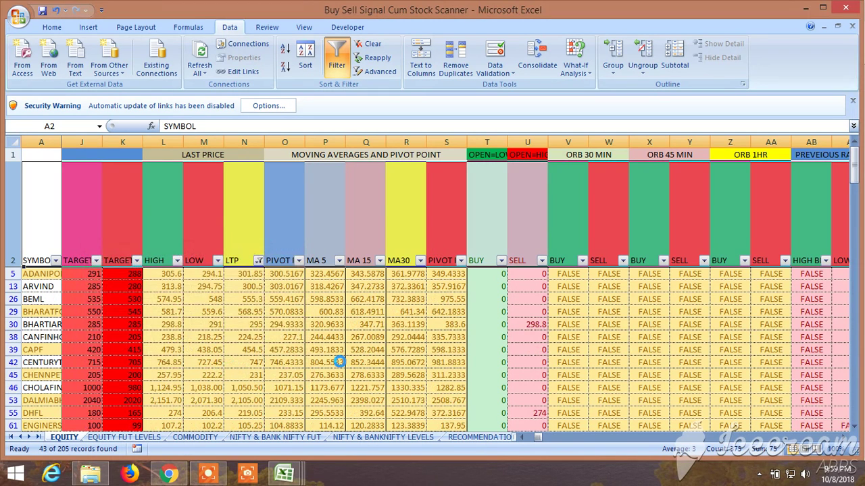
# Step: Examine the EMA and EMA crossover columns for all of the filtered stocks
pyautogui.click(843, 437)
pyautogui.click(843, 437)
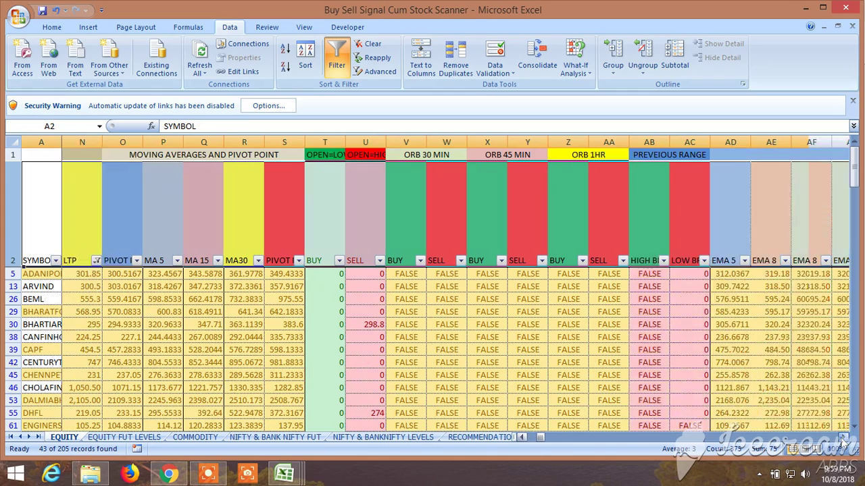
pyautogui.click(843, 437)
pyautogui.click(843, 437)
pyautogui.click(842, 437)
pyautogui.click(843, 437)
pyautogui.click(843, 437)
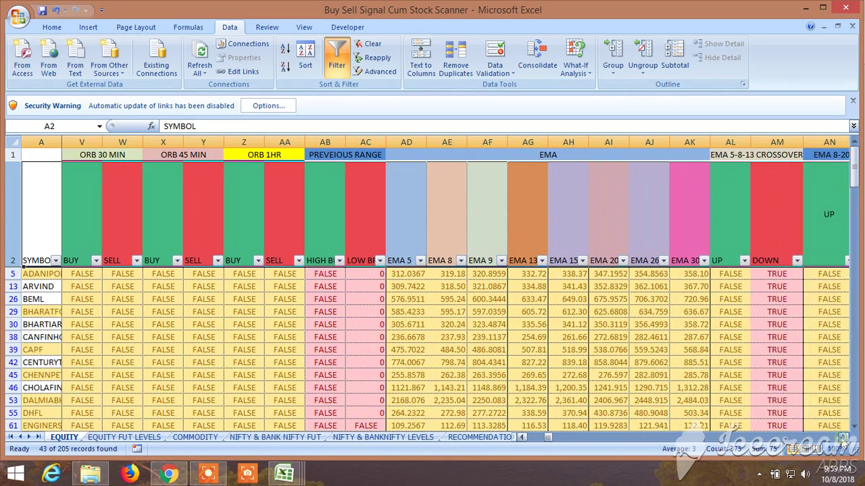
pyautogui.click(843, 437)
pyautogui.click(843, 437)
pyautogui.click(843, 437)
pyautogui.click(843, 437)
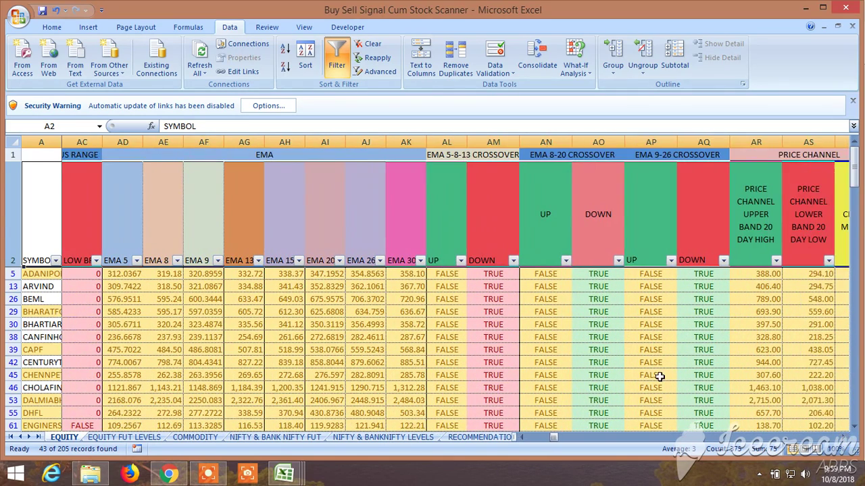
pyautogui.scroll(-8, 659, 375)
pyautogui.scroll(-7, 650, 369)
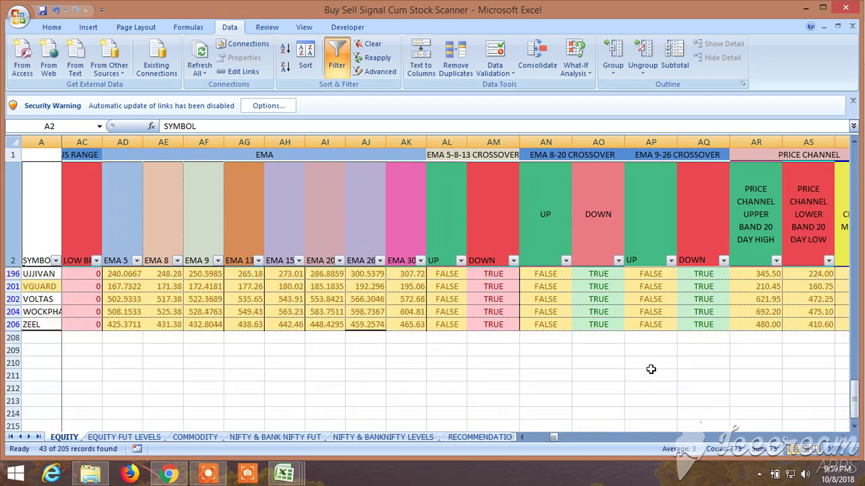
pyautogui.scroll(8, 650, 369)
pyautogui.scroll(5, 650, 369)
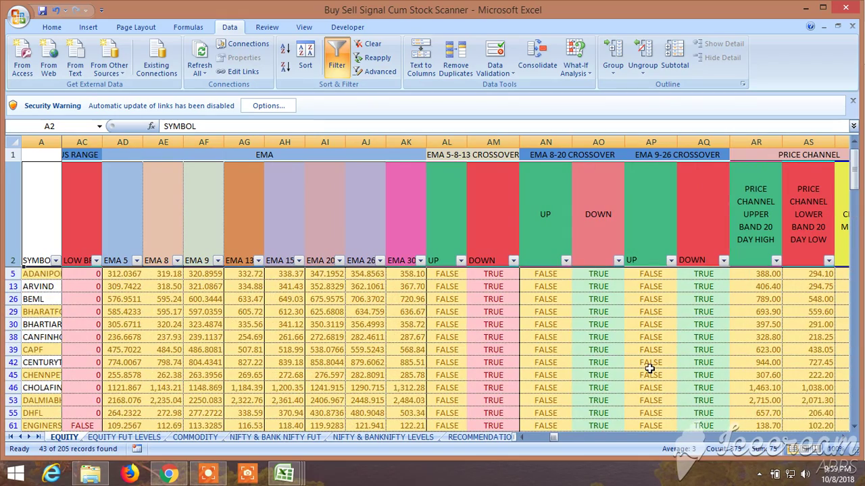
# Step: Examine the PRICE CHANNEL and LTP position columns down to the last filtered stock
pyautogui.click(843, 437)
pyautogui.click(844, 437)
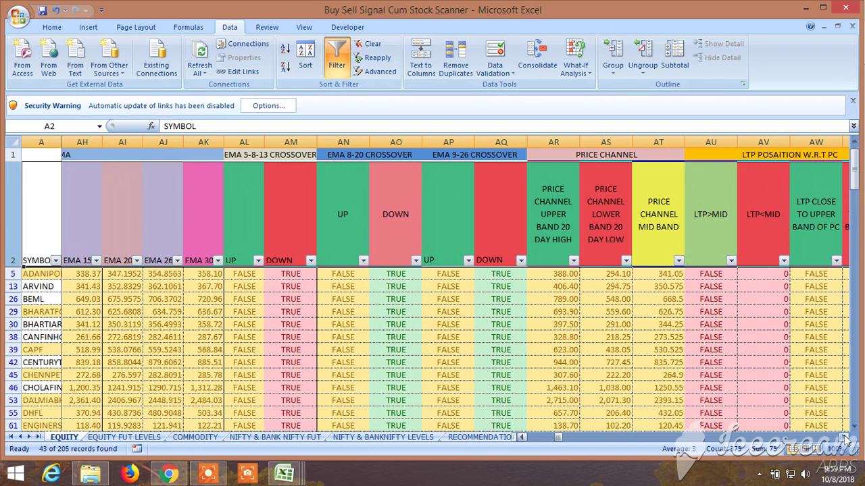
pyautogui.click(844, 437)
pyautogui.click(844, 437)
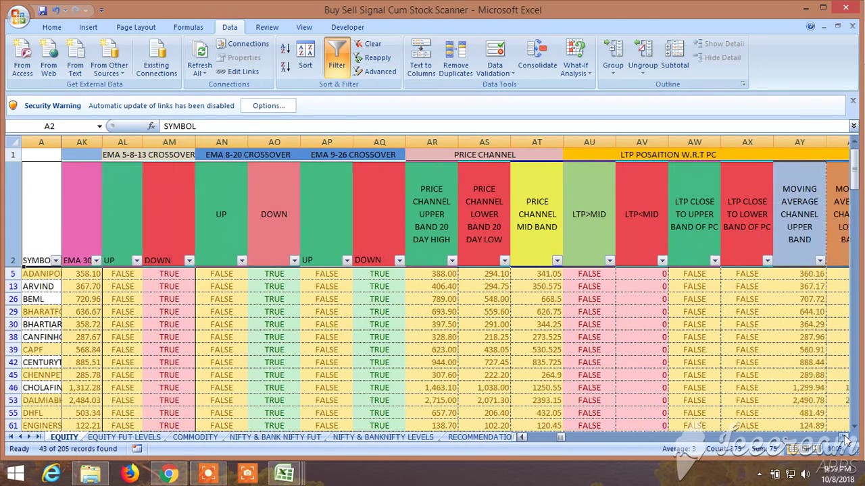
pyautogui.click(844, 437)
pyautogui.click(843, 437)
pyautogui.click(843, 438)
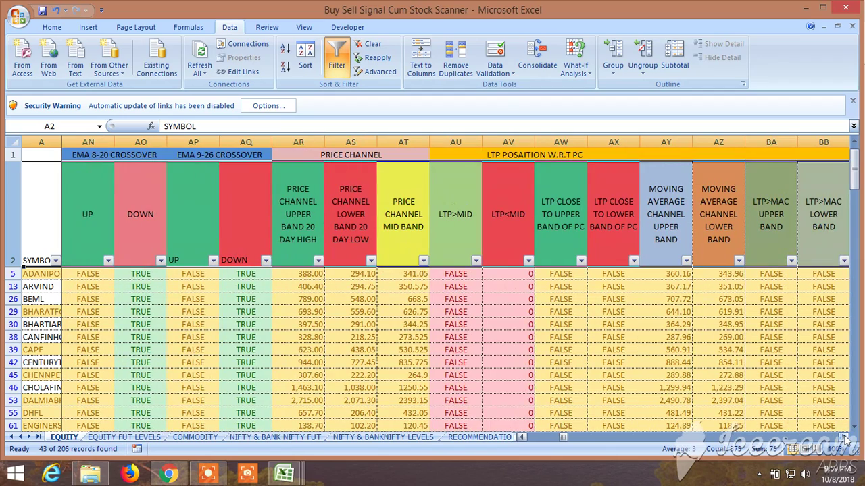
pyautogui.scroll(-8, 656, 341)
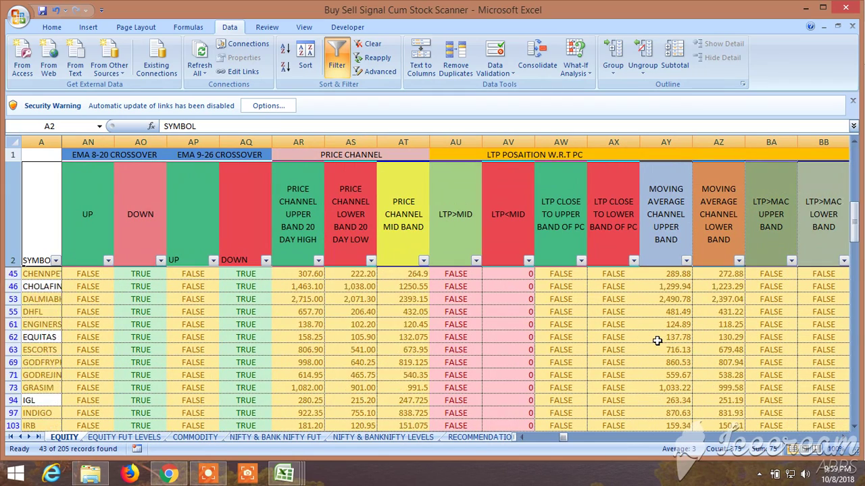
pyautogui.scroll(-8, 657, 341)
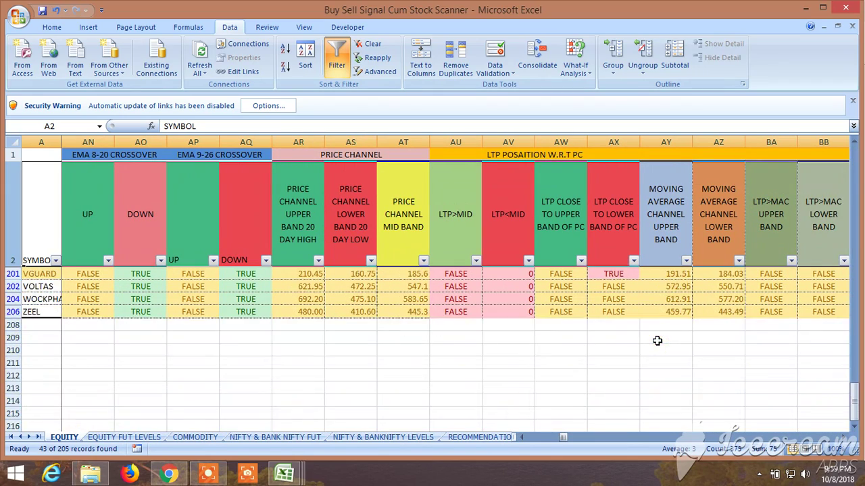
pyautogui.scroll(6, 657, 341)
pyautogui.scroll(9, 657, 341)
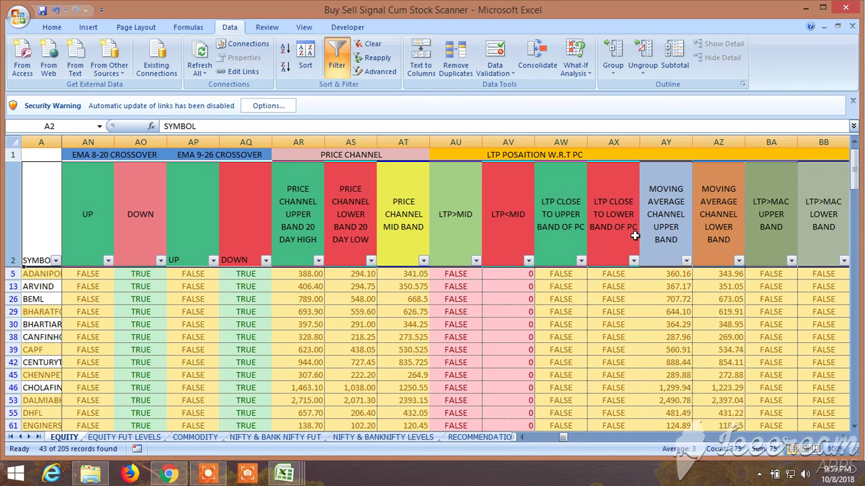
# Step: Filter the LTP CLOSE TO LOWER BAND OF PC column to show only TRUE
pyautogui.click(633, 261)
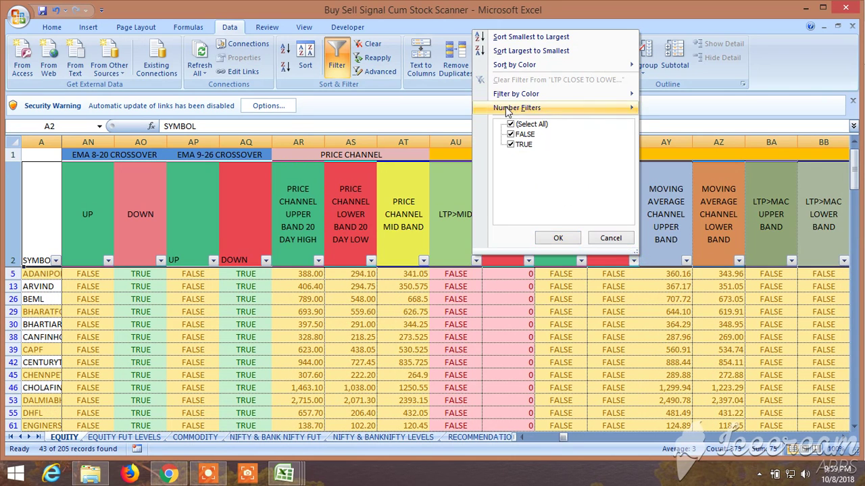
pyautogui.click(511, 135)
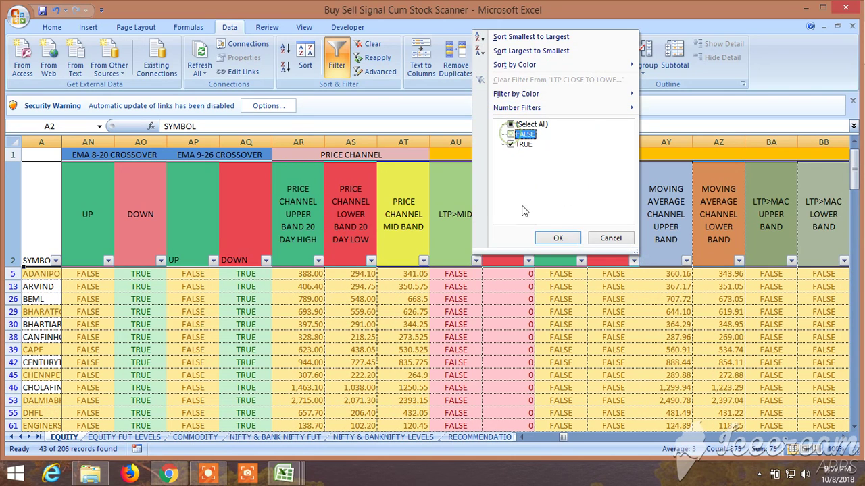
pyautogui.click(557, 238)
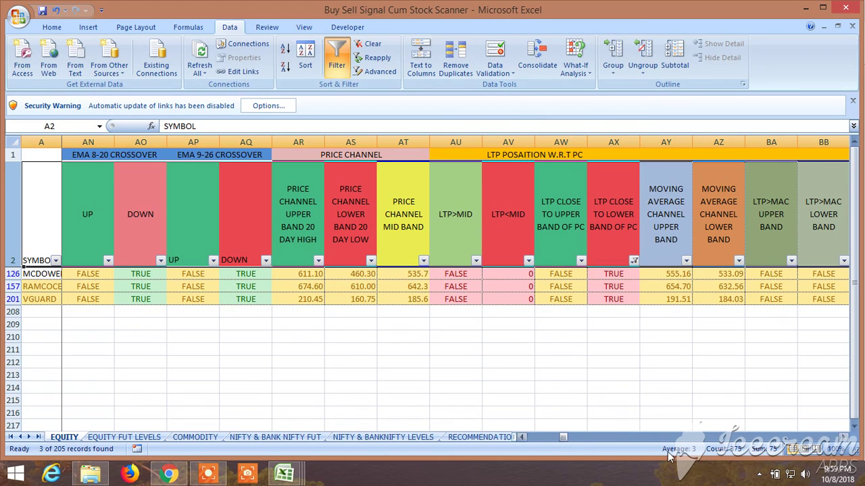
# Step: Examine the filtered stocks' BUY SELL LEVELS INTRADAY DAY, NEW BUY SELL LEVEL 1 and NEW BUY SELL LEVEL 2 INTRADAY columns
pyautogui.moveTo(563, 438); pyautogui.dragTo(514, 437)
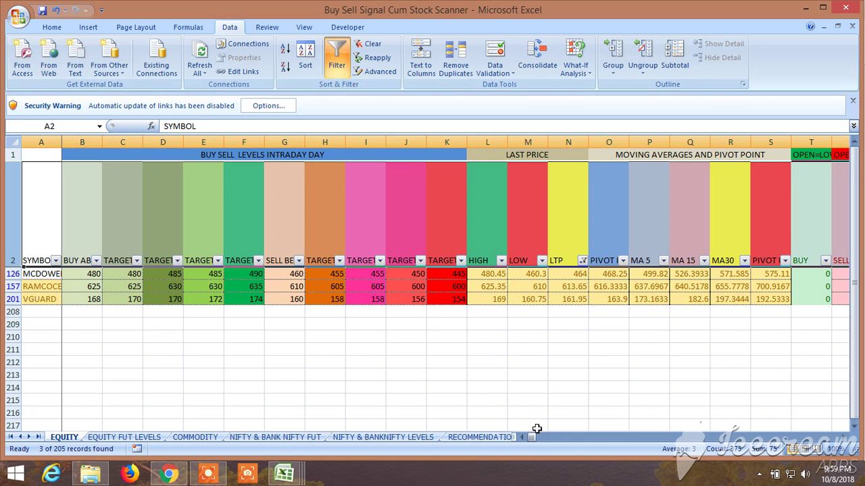
pyautogui.moveTo(532, 436); pyautogui.dragTo(803, 442)
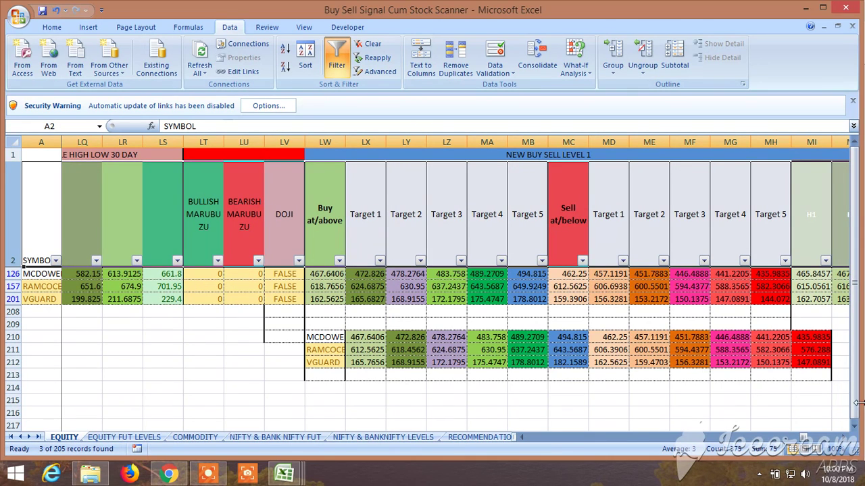
pyautogui.moveTo(844, 440); pyautogui.dragTo(844, 439)
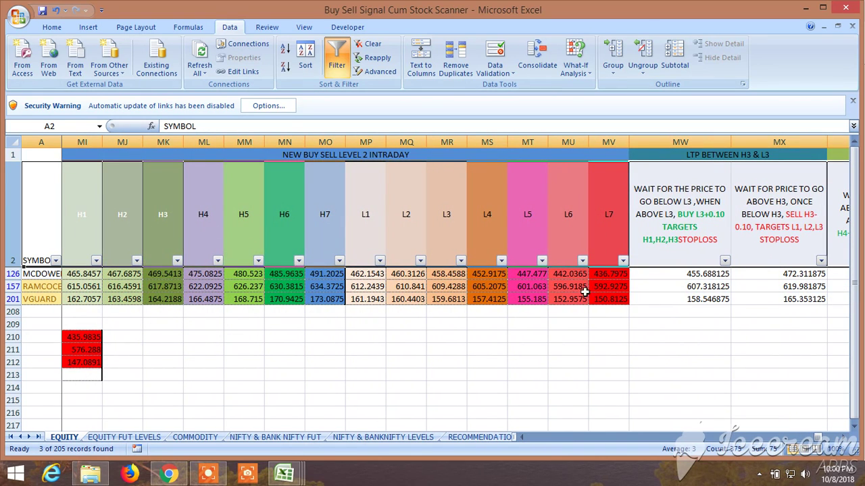
# Step: Examine the filtered stocks' entry and target columns from LTP BETWEEN H3 & L3 through LTP BELOW L4
pyautogui.click(844, 437)
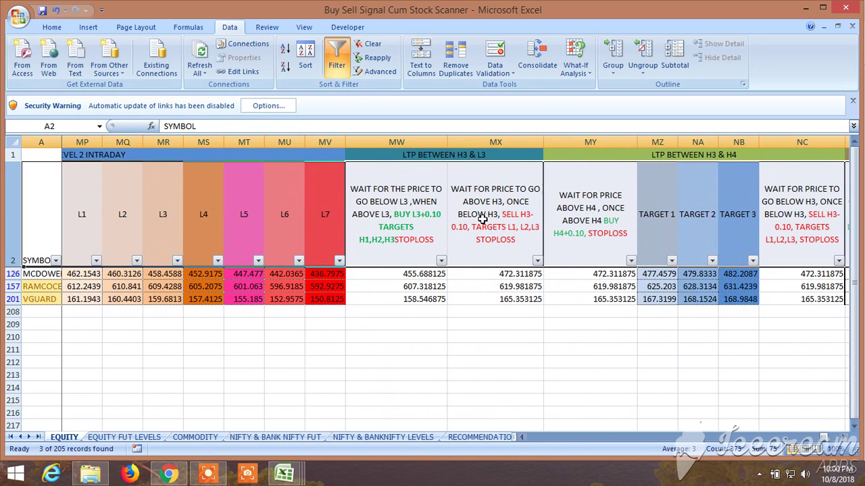
pyautogui.click(469, 156)
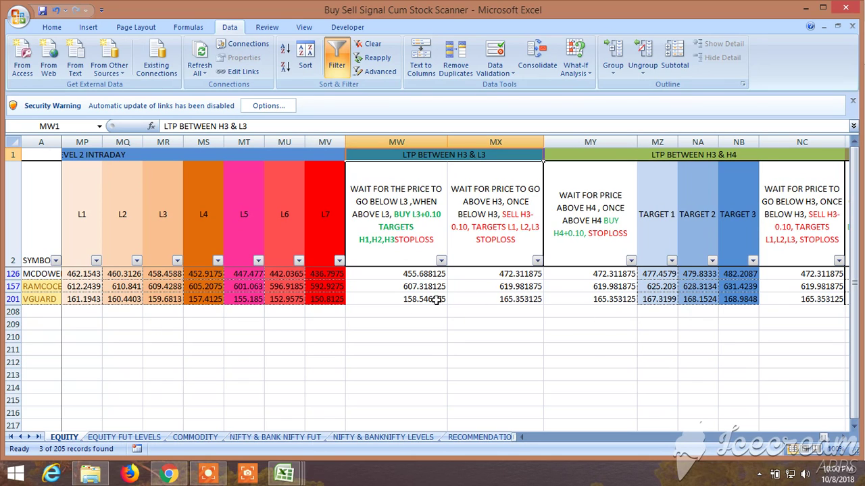
pyautogui.click(843, 437)
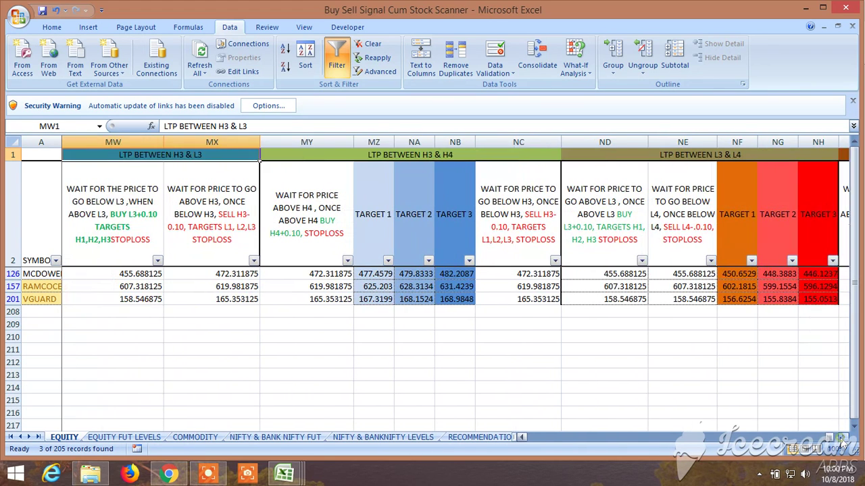
pyautogui.click(842, 438)
pyautogui.click(843, 438)
pyautogui.click(843, 438)
pyautogui.click(842, 438)
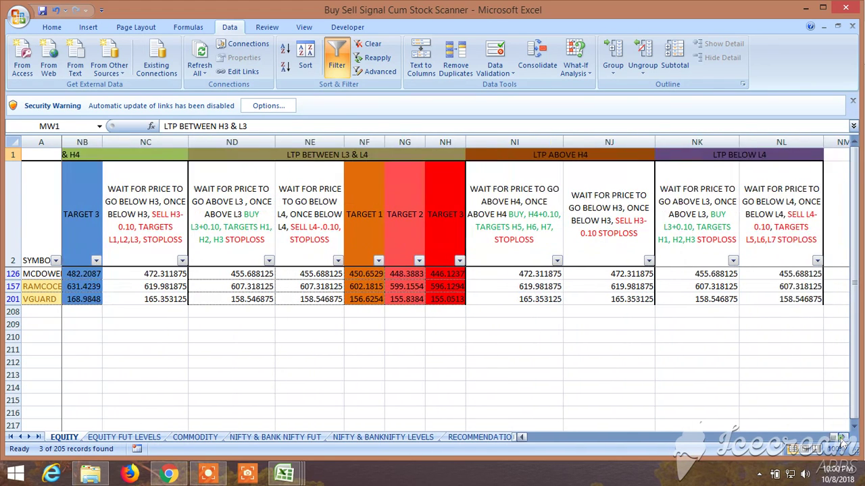
pyautogui.click(842, 438)
# Step: Return to the NEW BUY SELL LEVEL 1 columns and review the sell level and targets of the filtered stocks
pyautogui.click(521, 437)
pyautogui.click(520, 437)
pyautogui.click(520, 437)
pyautogui.click(519, 437)
pyautogui.moveTo(519, 438); pyautogui.dragTo(520, 439)
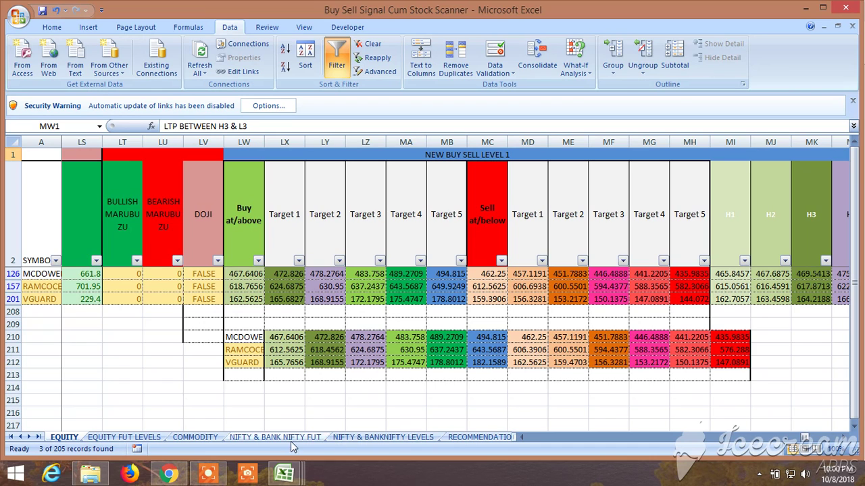
# Step: Open the NIFTY & BANKNIFTY LEVELS sheet and examine its Fibonacci levels and its resistance and support table
pyautogui.click(388, 437)
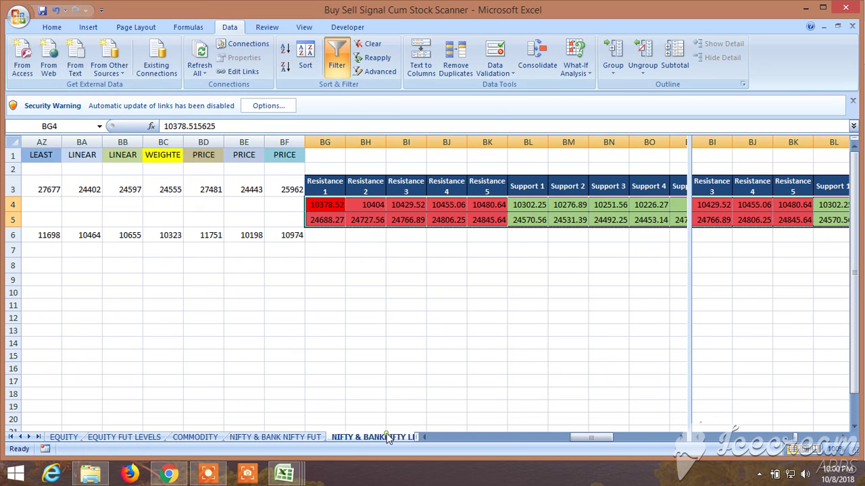
pyautogui.moveTo(587, 437); pyautogui.dragTo(439, 449)
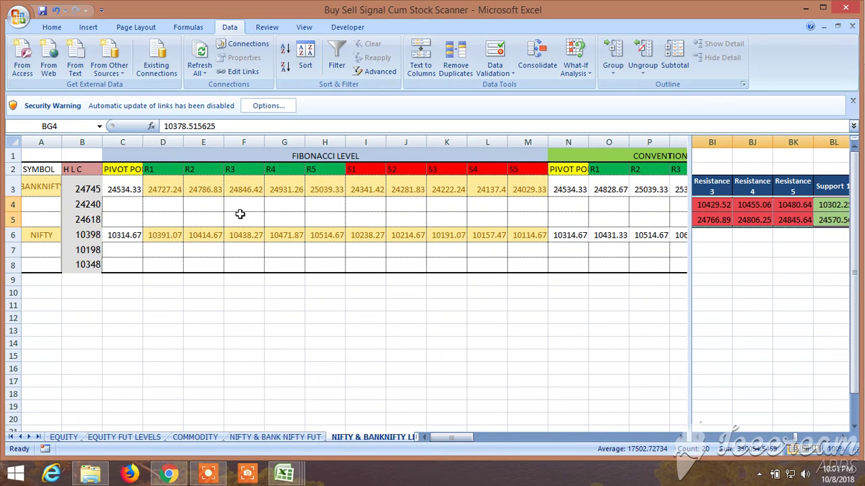
pyautogui.click(464, 441)
pyautogui.moveTo(463, 440); pyautogui.dragTo(472, 441)
pyautogui.moveTo(544, 441); pyautogui.dragTo(603, 451)
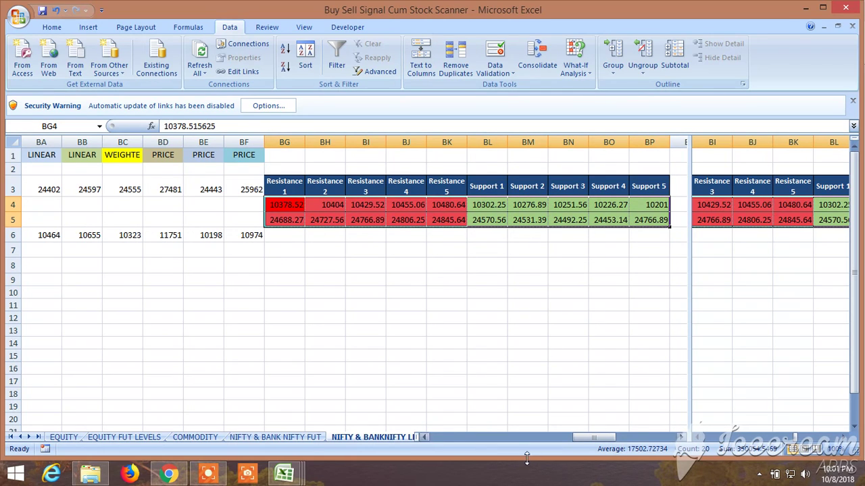
# Step: Switch to Chrome to review the V Guard Industries daily chart on Investing.com, and open the NSE option chain page for VGUARD
pyautogui.click(177, 476)
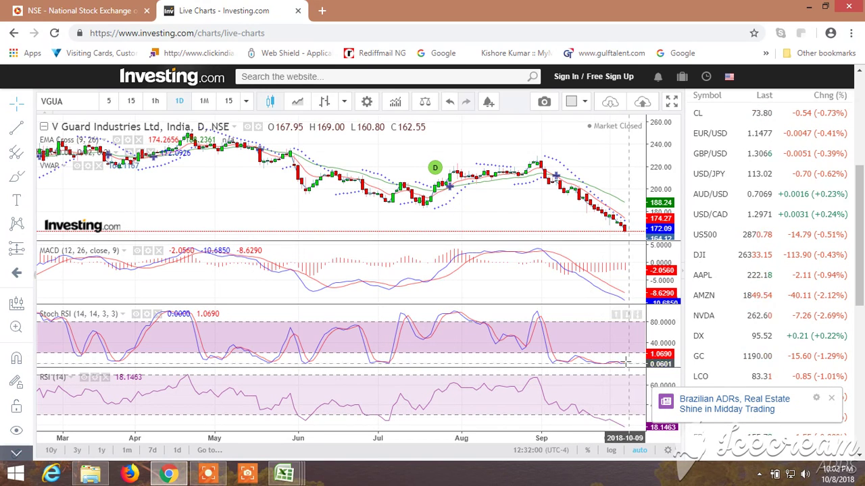
pyautogui.click(105, 12)
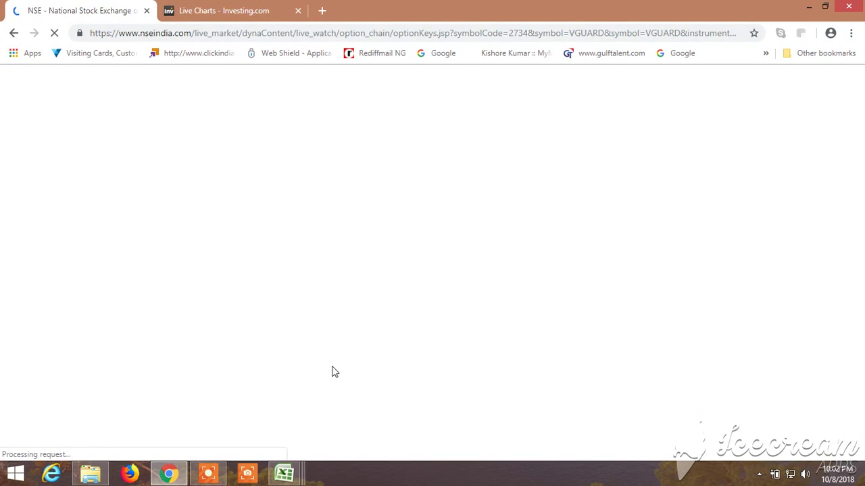
pyautogui.click(208, 473)
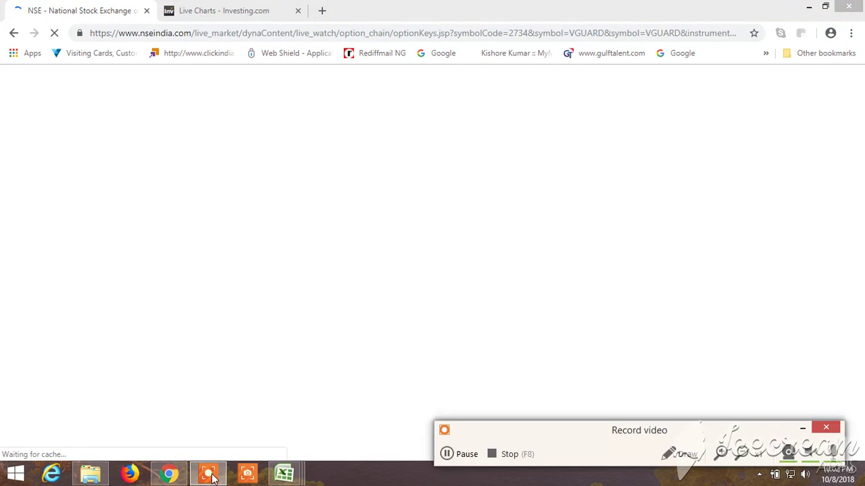